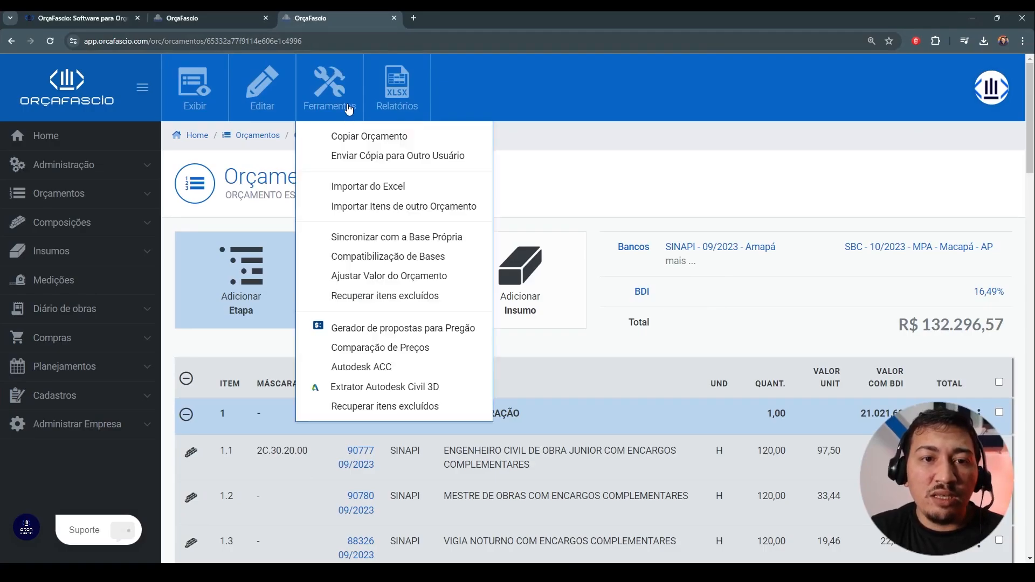
Step: Open the final value adjustment wizard (Ajustar Valor do Orçamento) for the ORÇAMENTO ESCOLA ESTADUAL 3F budget
scroll(694, 274, down, 4)
scroll(694, 274, up, 4)
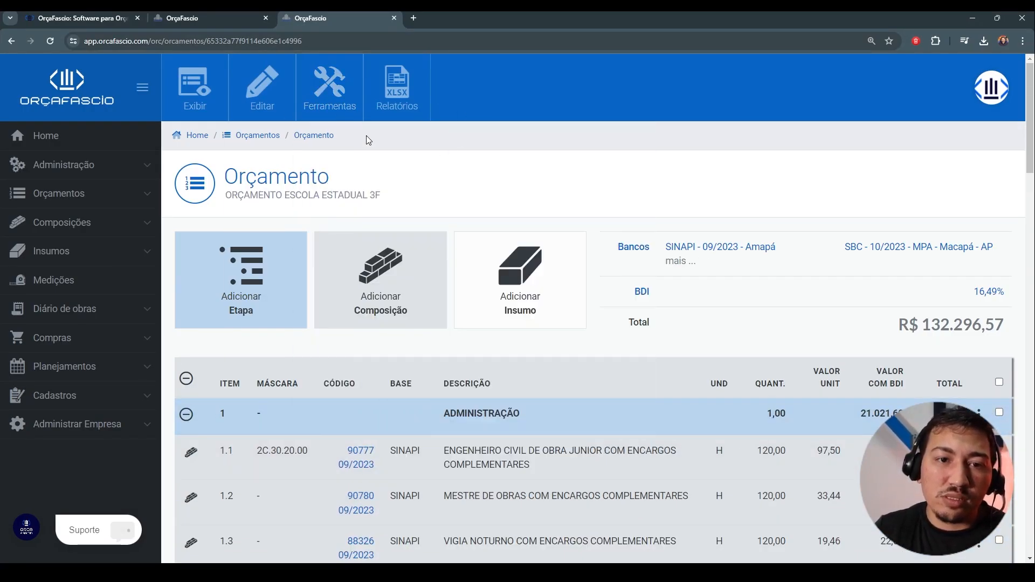
mouse_move(345, 104)
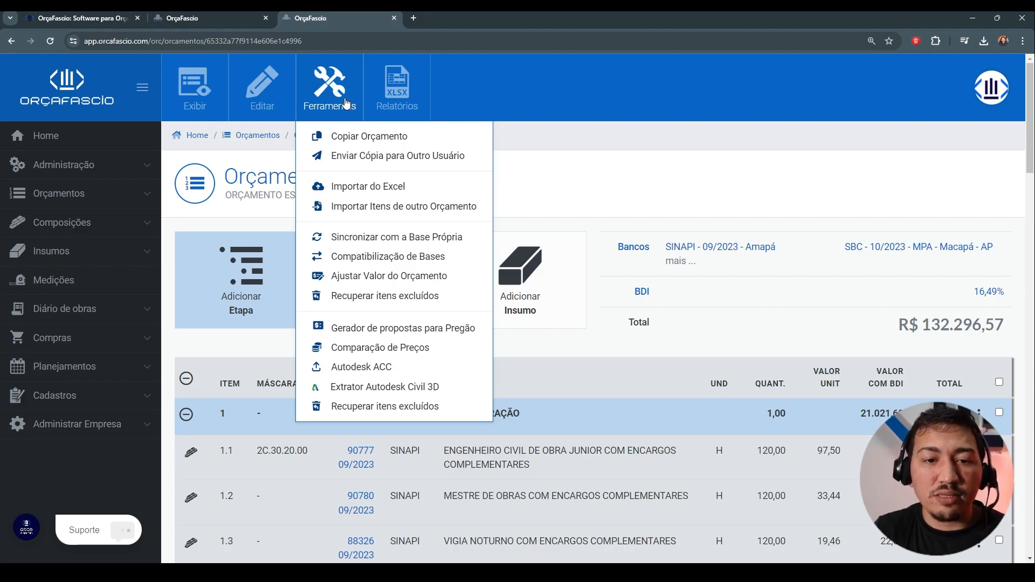
click(430, 277)
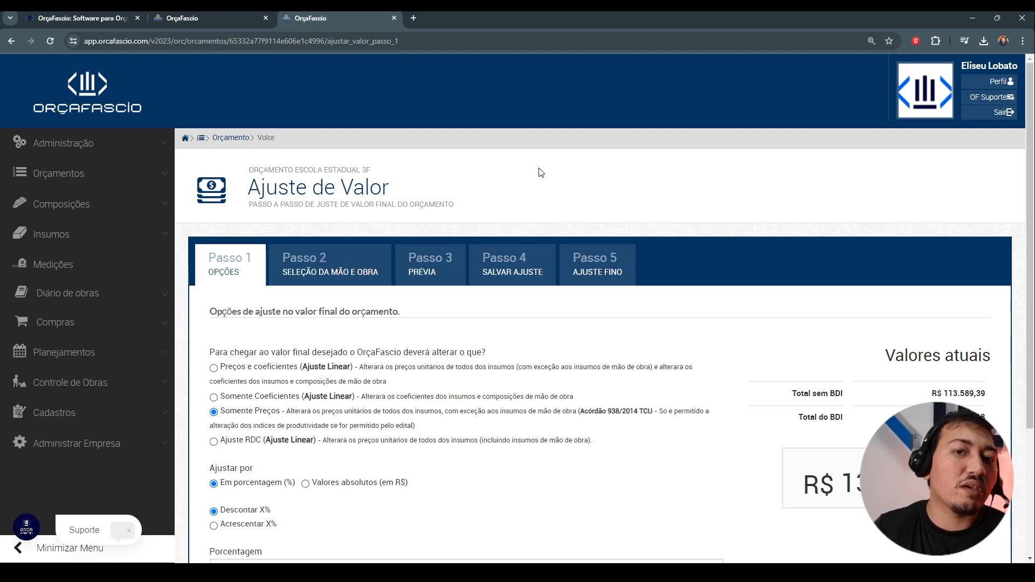
Step: Examine the four adjustment methods and their descriptions, focusing on how Preços e coeficientes treats unit prices and labour inputs
scroll(543, 181, down, 3)
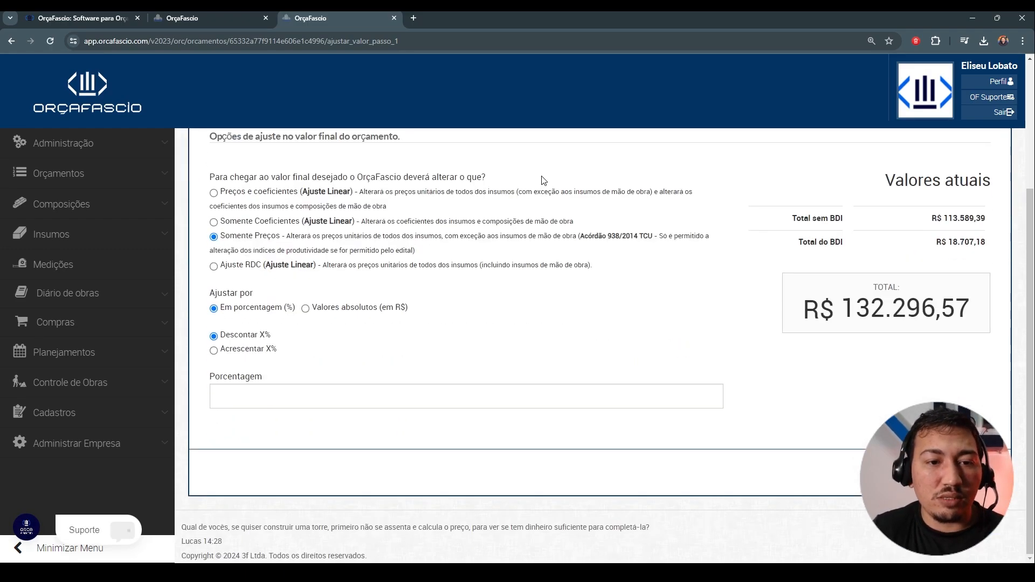
scroll(229, 202, up, 2)
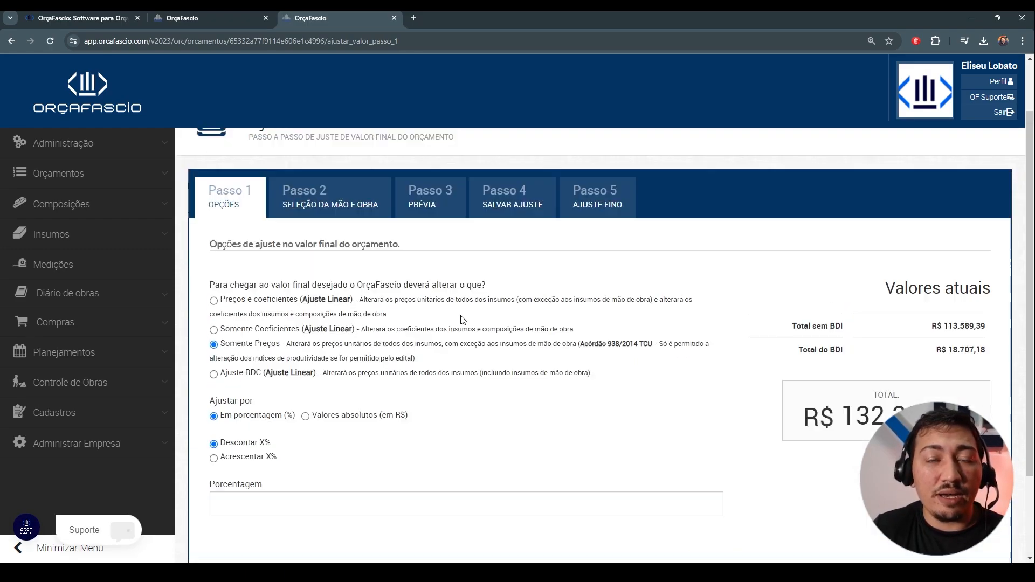
scroll(281, 342, down, 1)
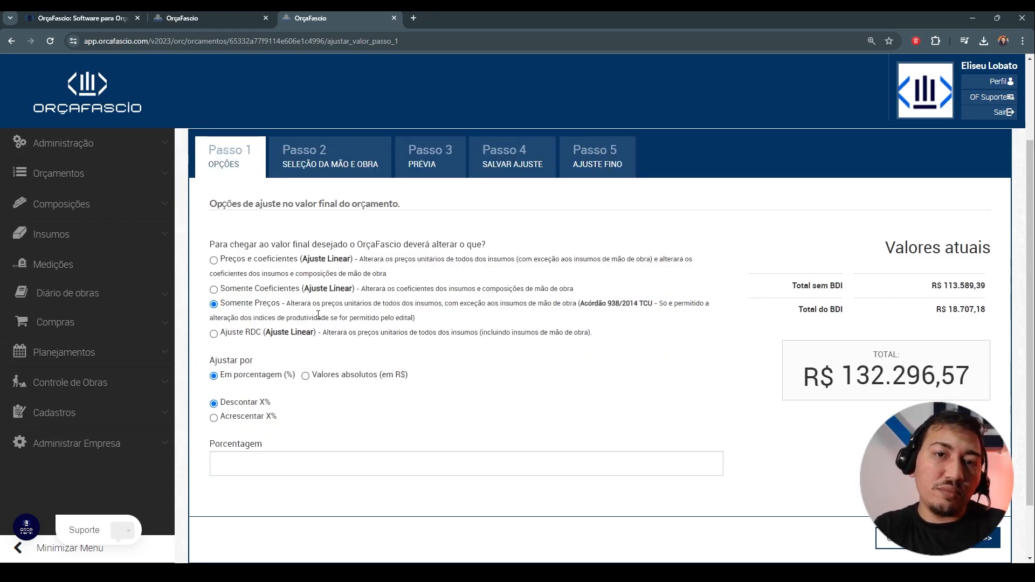
triple_click(240, 260)
triple_click(254, 290)
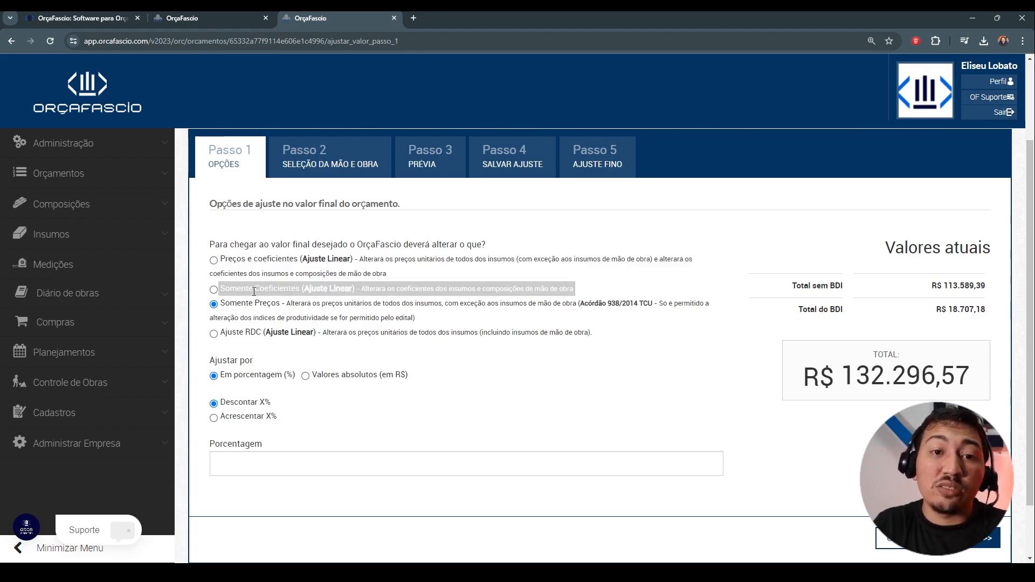
triple_click(247, 306)
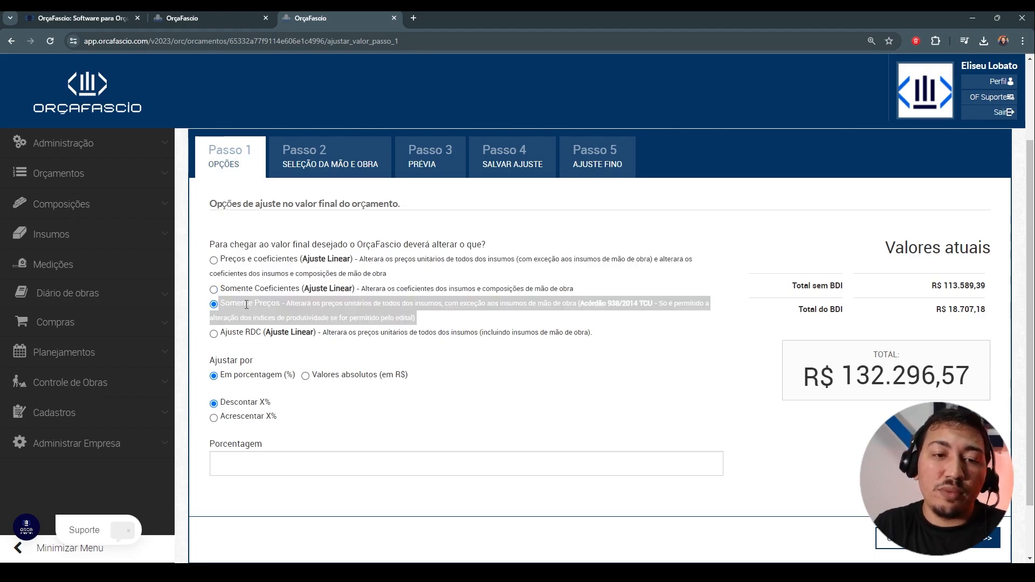
triple_click(291, 334)
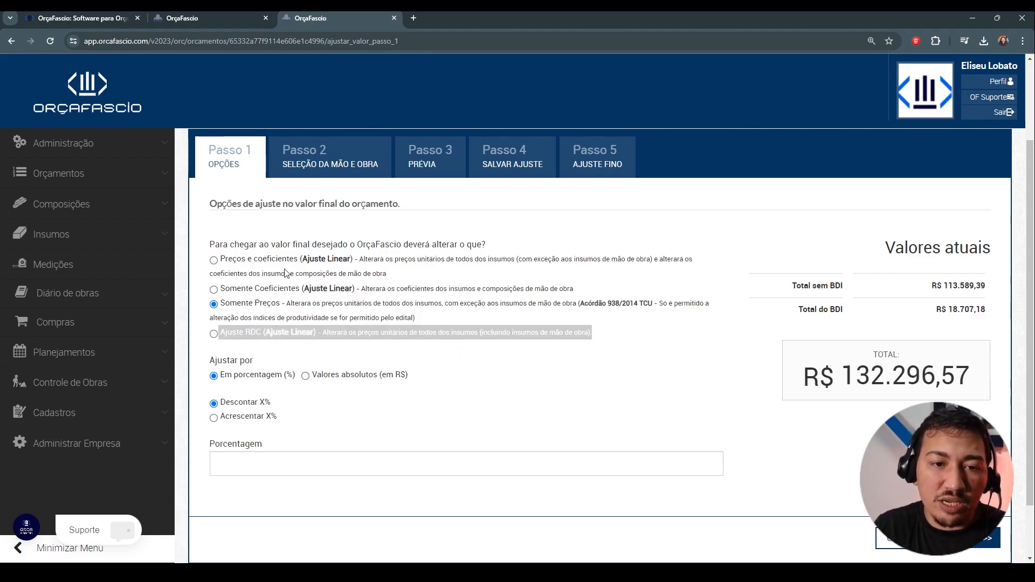
triple_click(325, 259)
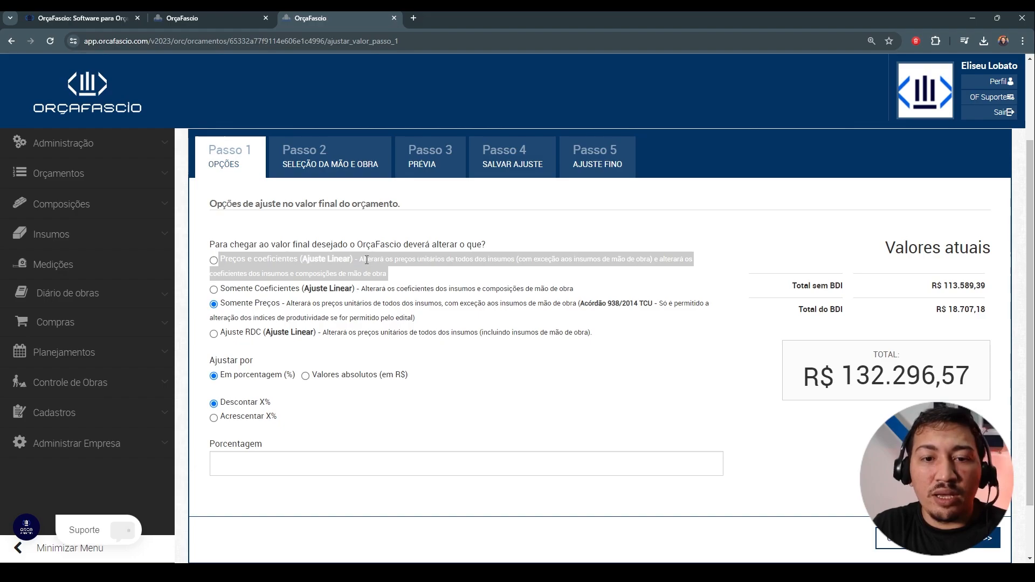
click(399, 261)
drag(394, 260, 516, 256)
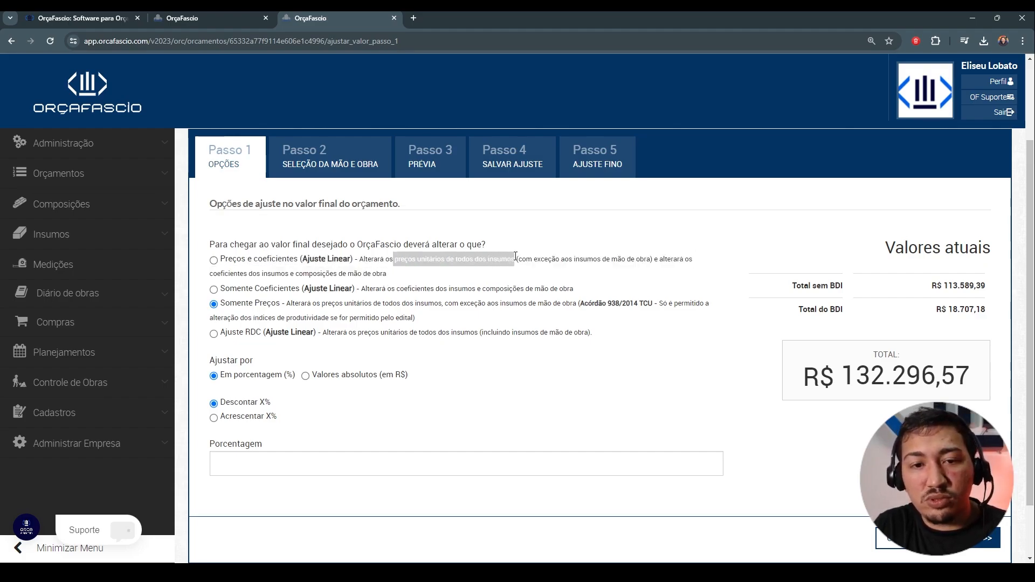
click(423, 268)
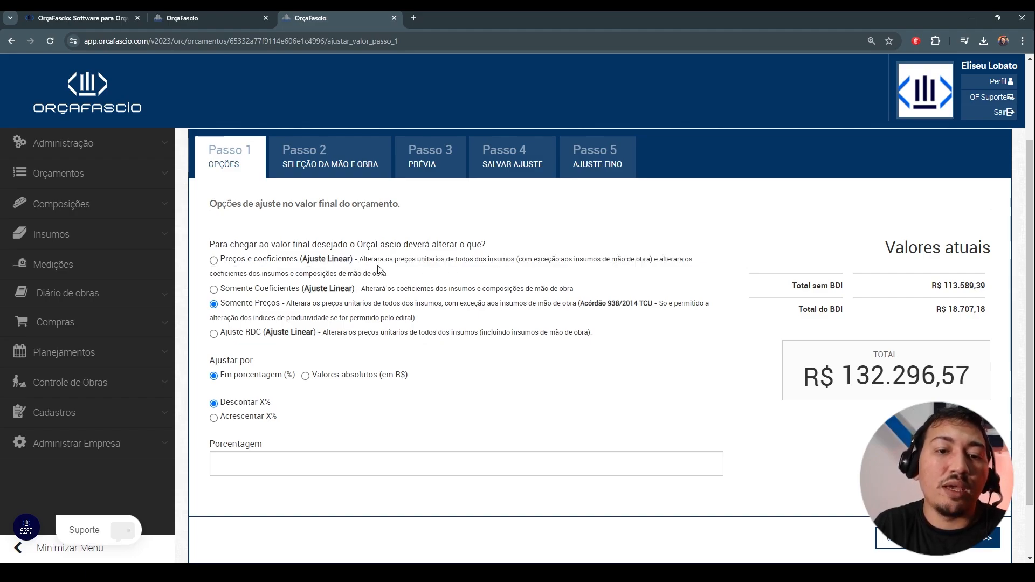
triple_click(461, 261)
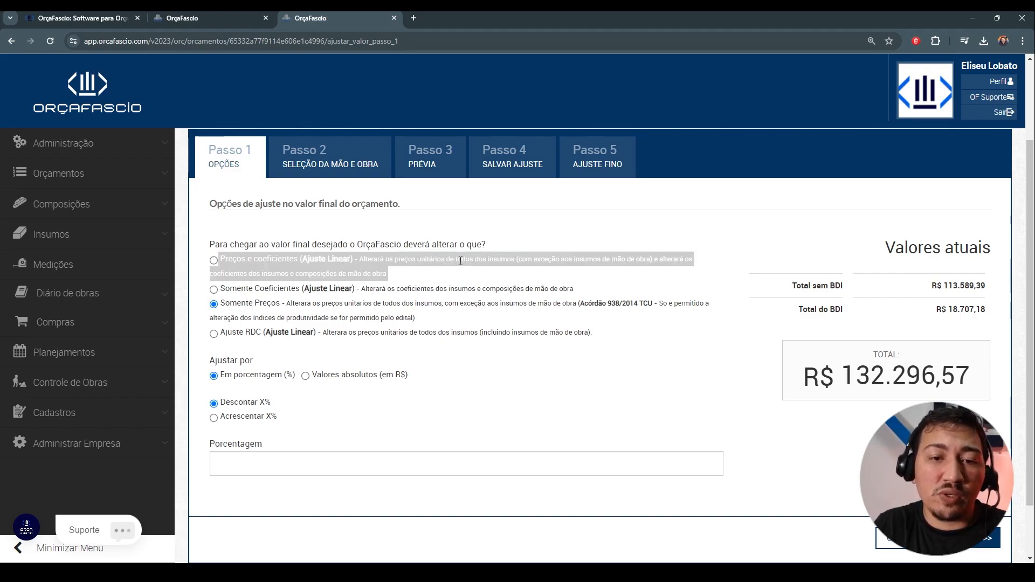
triple_click(426, 261)
click(492, 265)
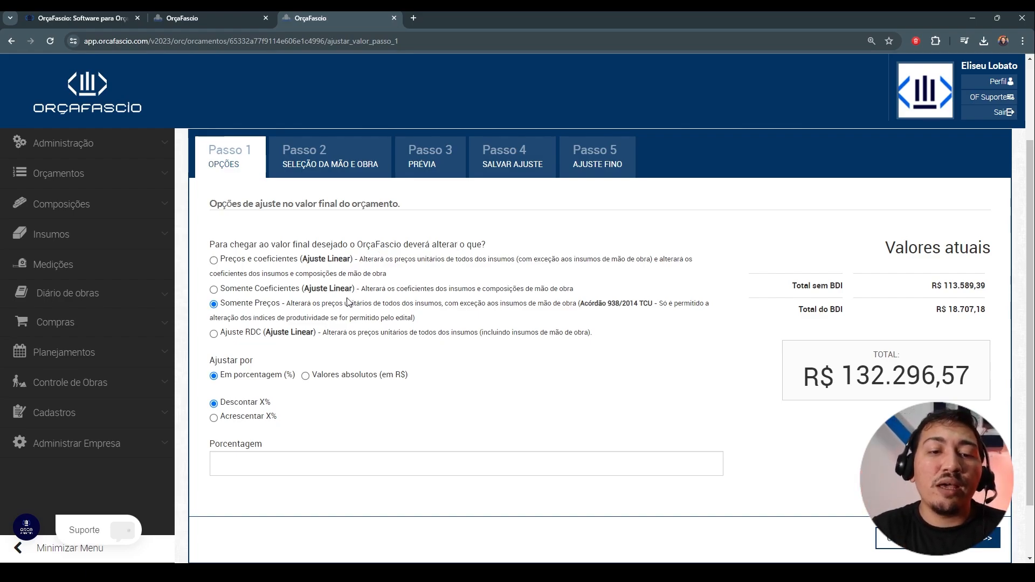
Step: Try the Somente Coeficientes, Preços e coeficientes and Somente Preços methods, reading which unit prices Somente Preços alters
click(214, 290)
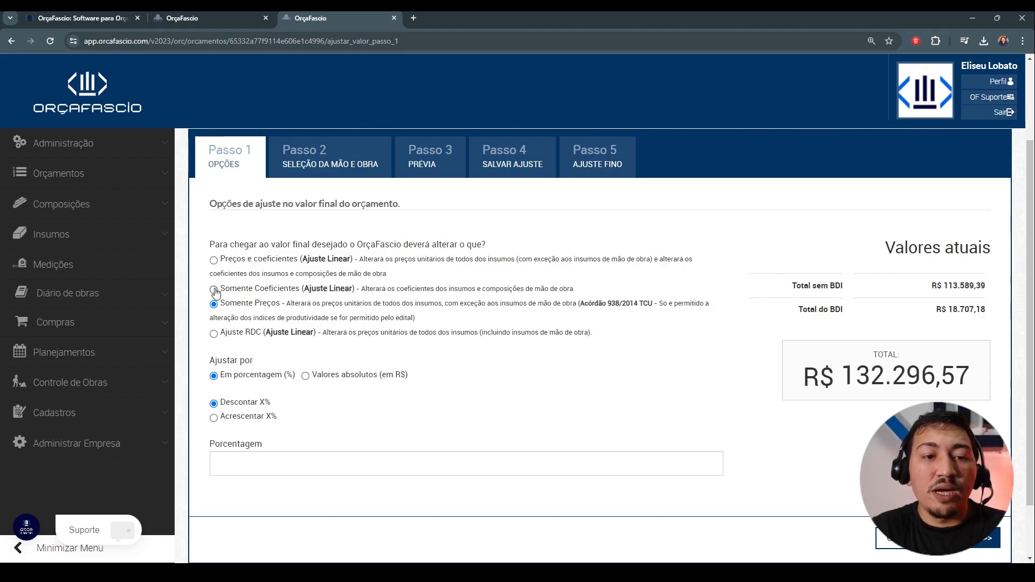
click(214, 260)
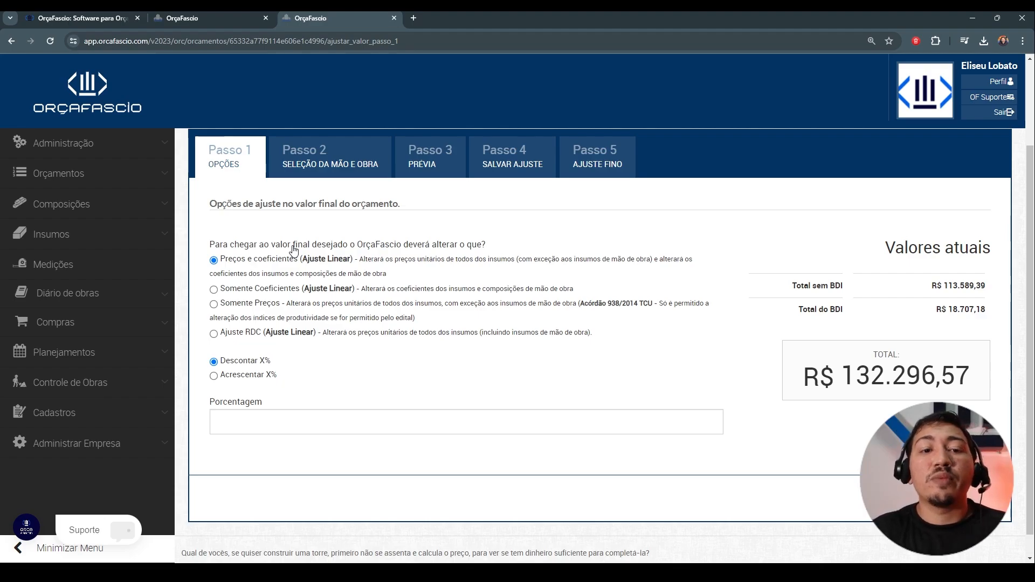
click(214, 289)
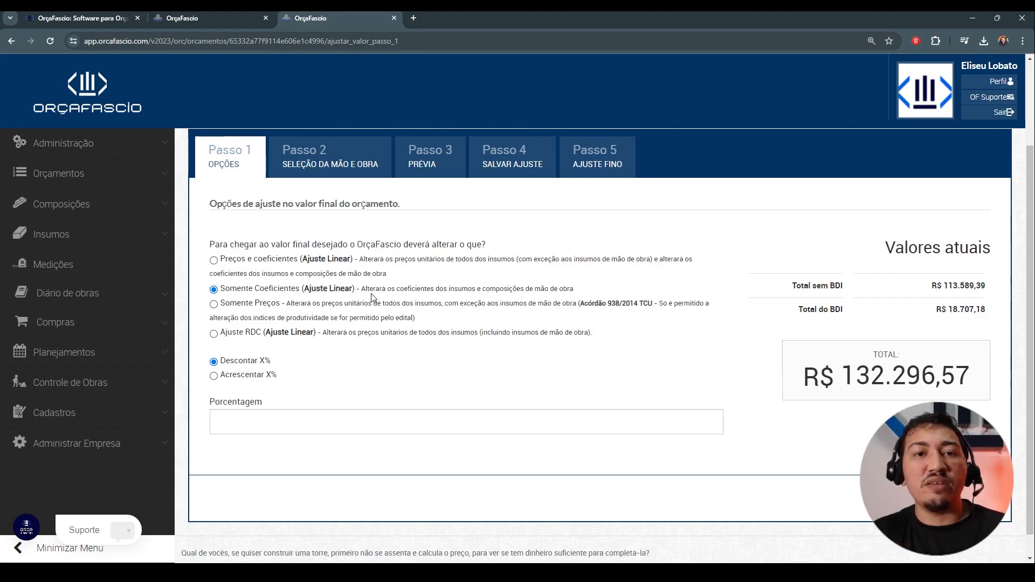
click(214, 305)
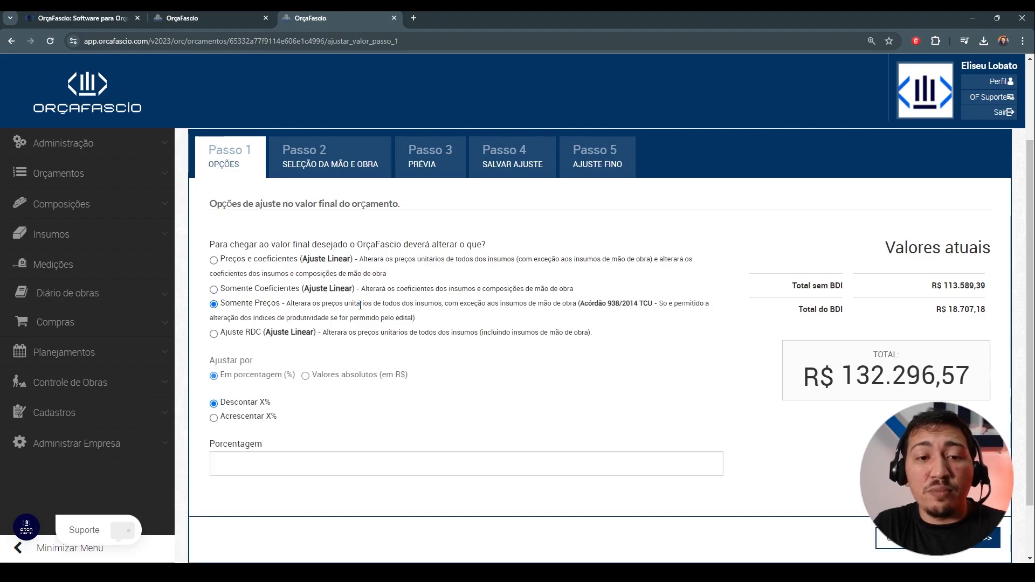
drag(365, 303, 563, 314)
click(452, 319)
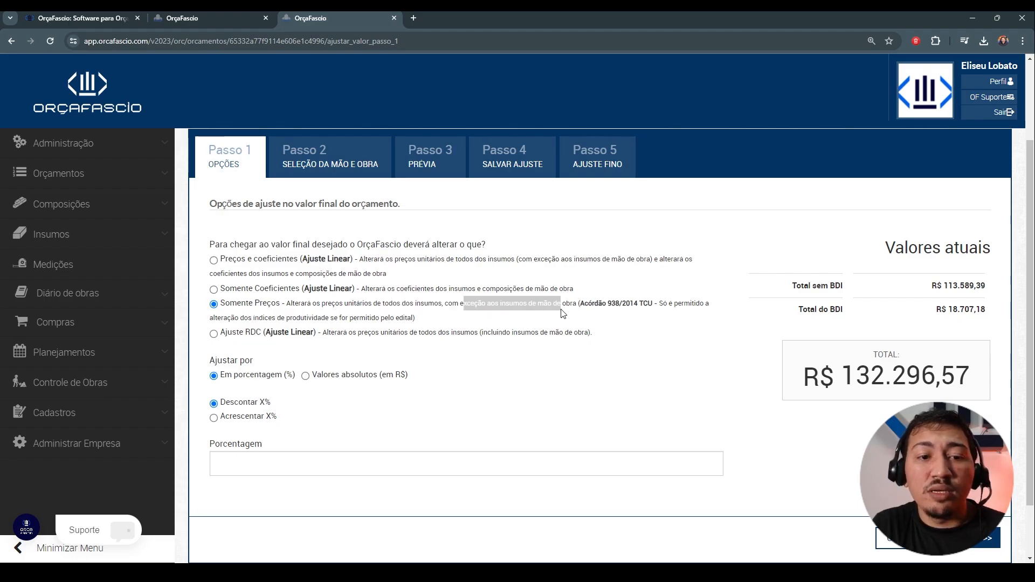
click(527, 327)
drag(332, 303, 391, 303)
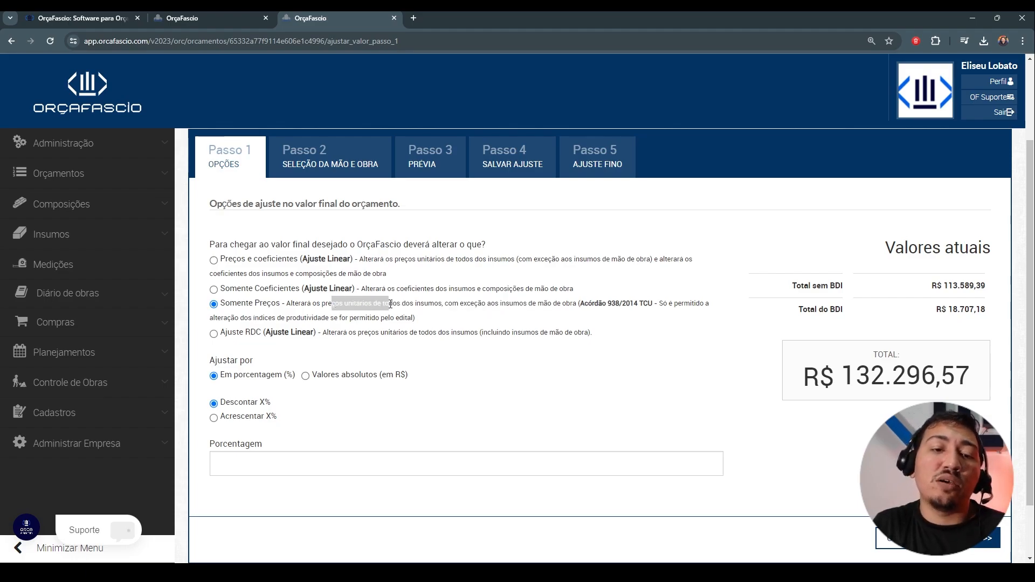
click(427, 330)
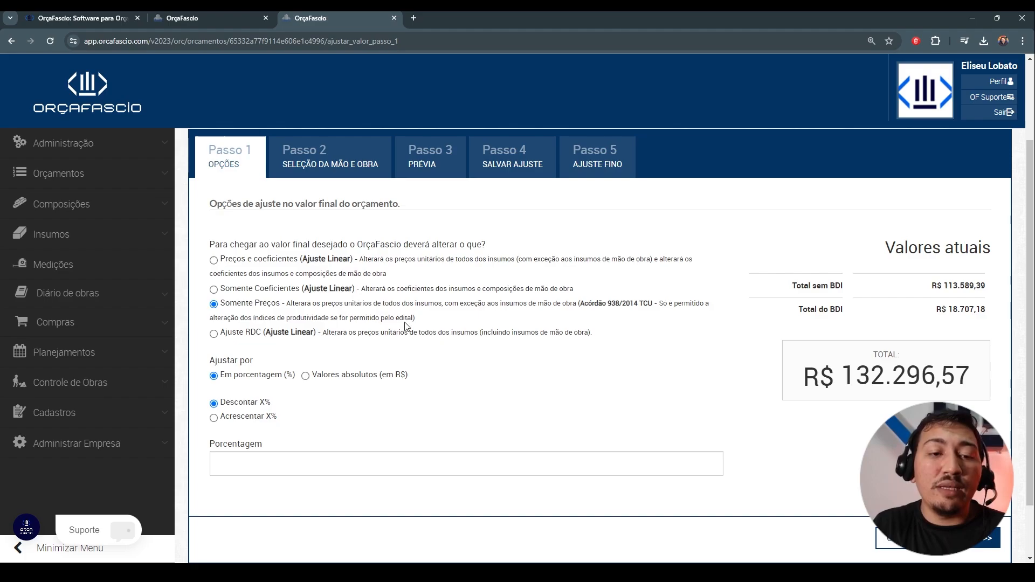
Step: Choose the Ajuste RDC method with a 10% discount and generate the preview of the adjusted budget
click(224, 335)
drag(323, 333, 459, 337)
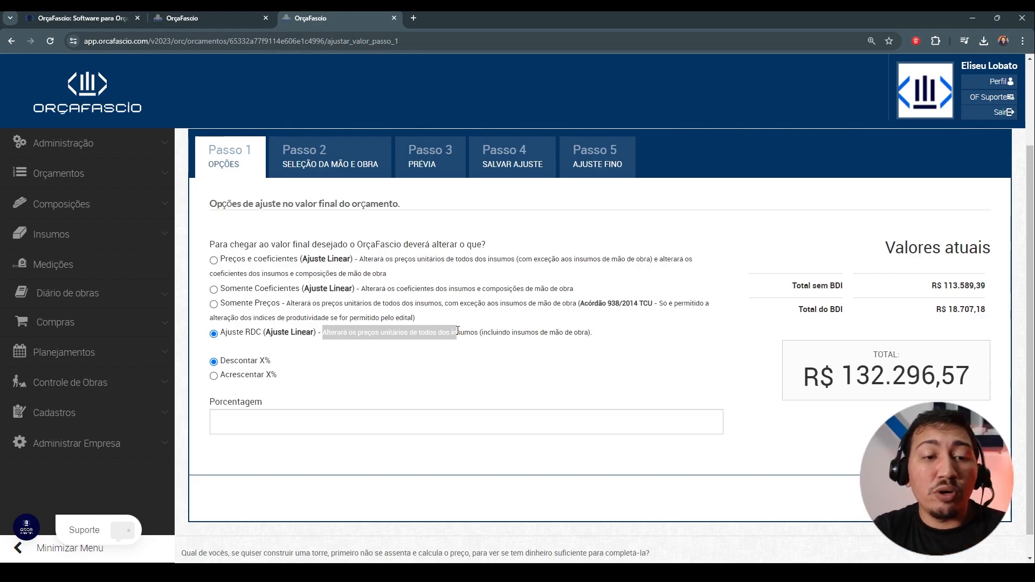
click(425, 359)
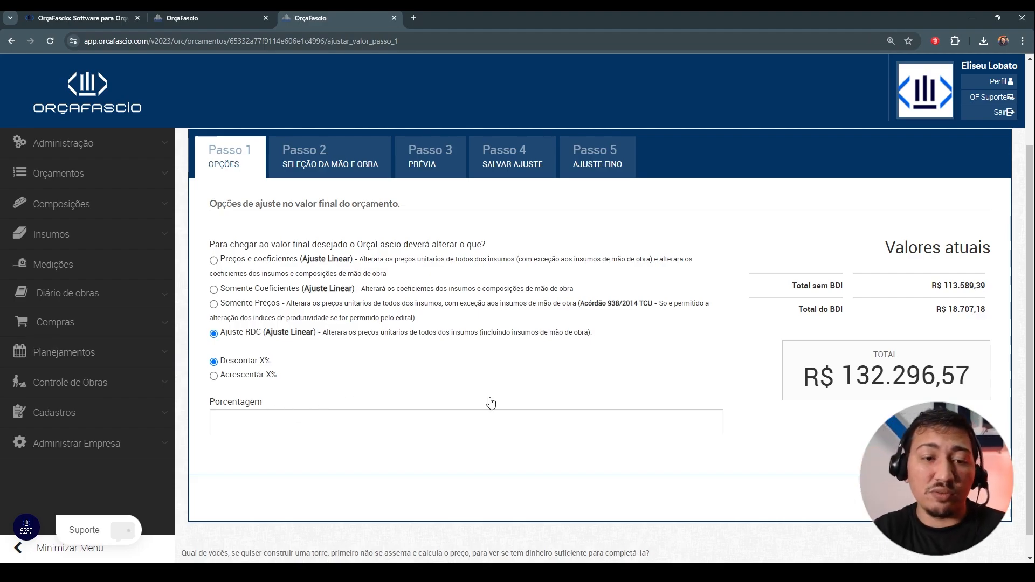
text(10)
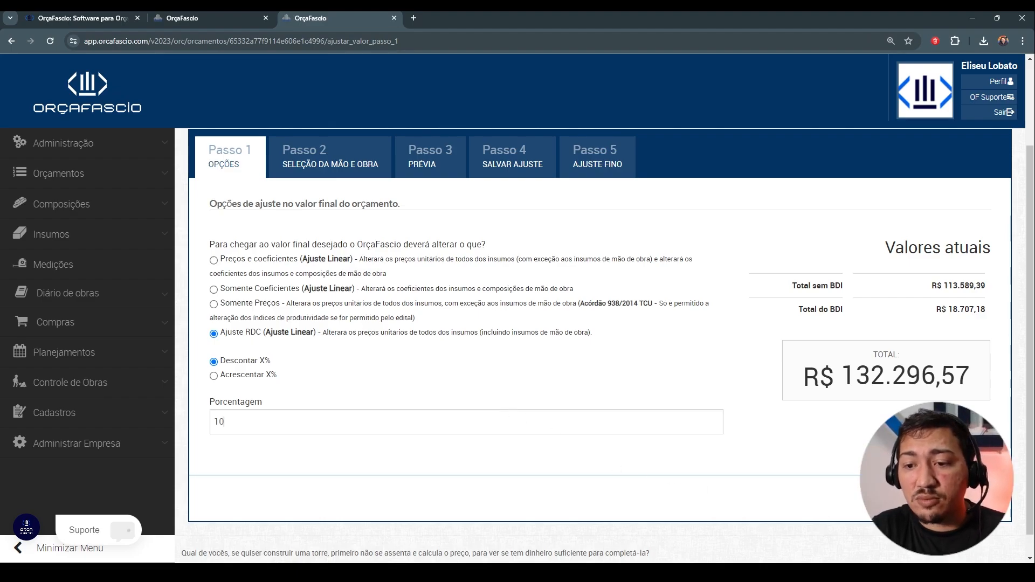
key(Return)
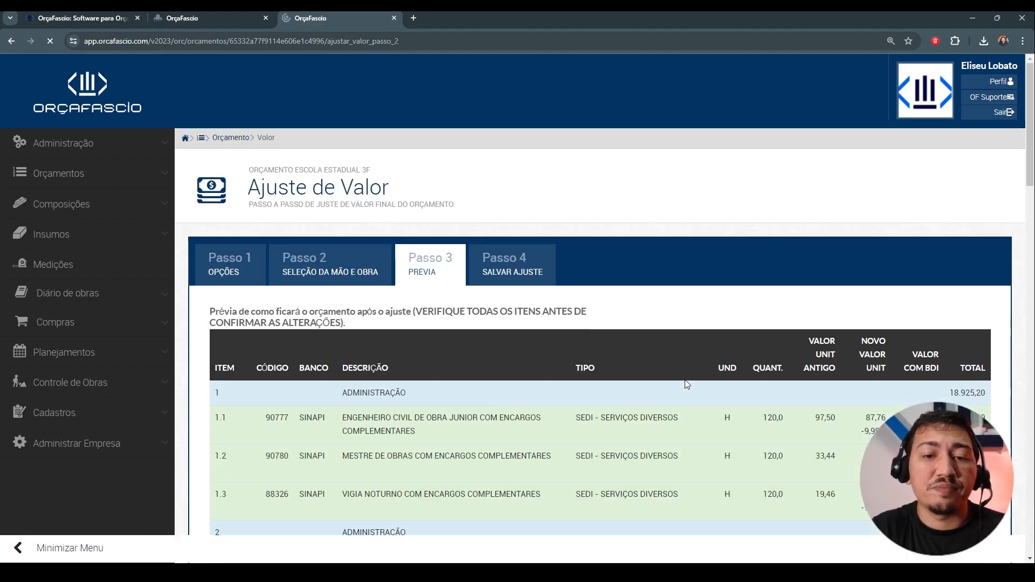
Step: Review the preview's item prices and old and new totals, and confirm the value adjustment to save it to the budget
scroll(685, 346, down, 15)
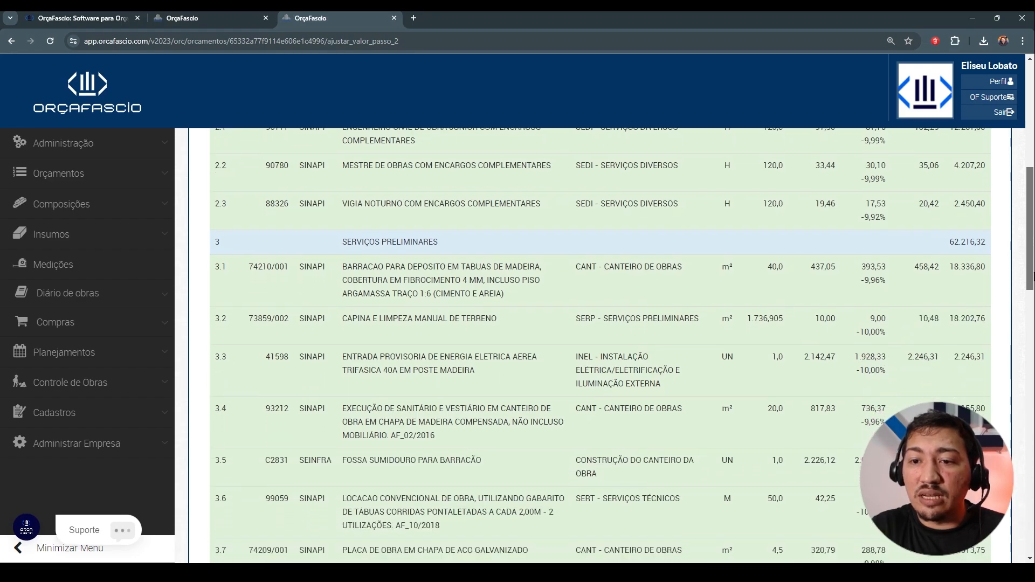
scroll(907, 406, down, 15)
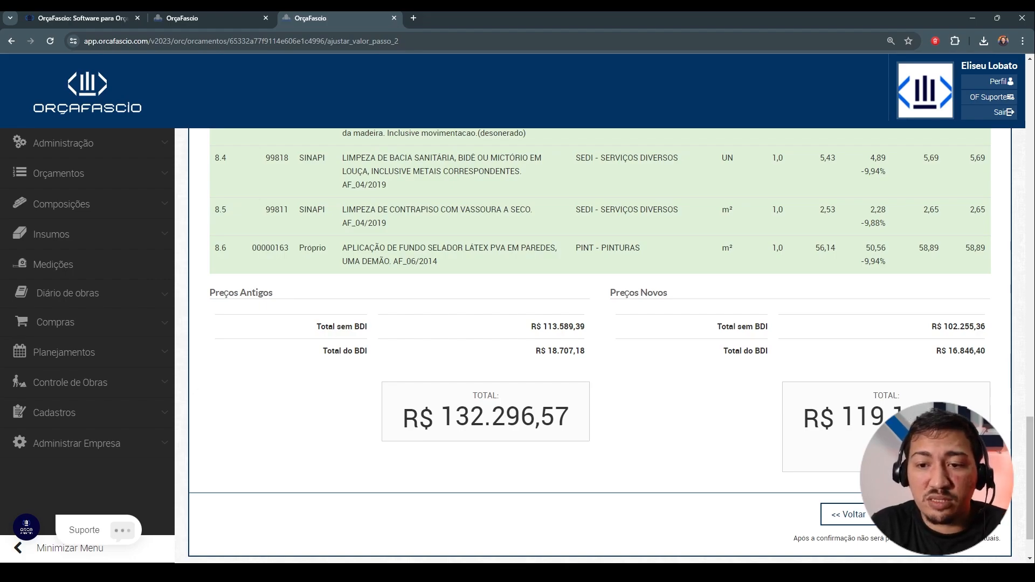
scroll(1000, 400, down, 1)
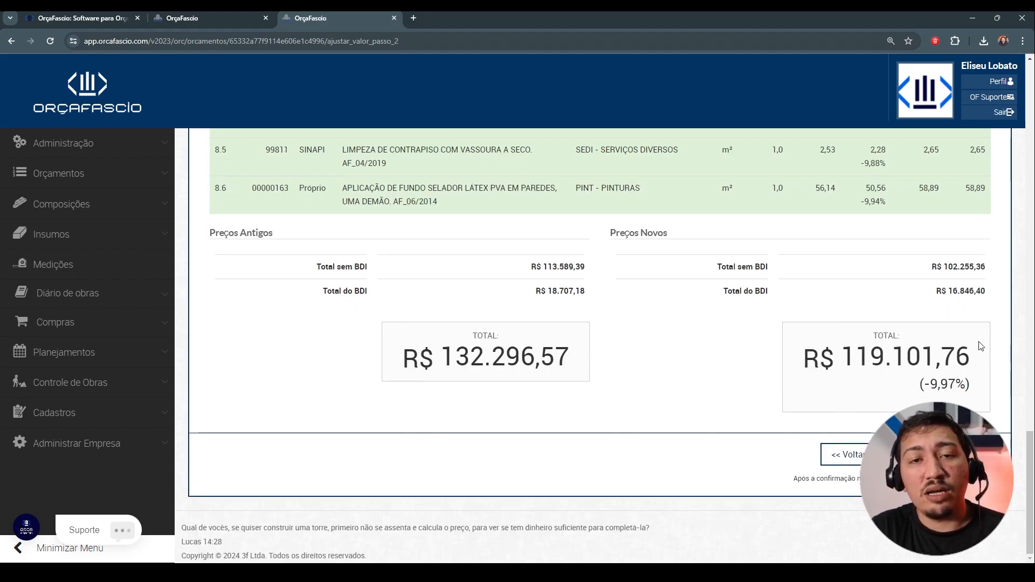
scroll(749, 411, up, 1)
scroll(771, 423, down, 1)
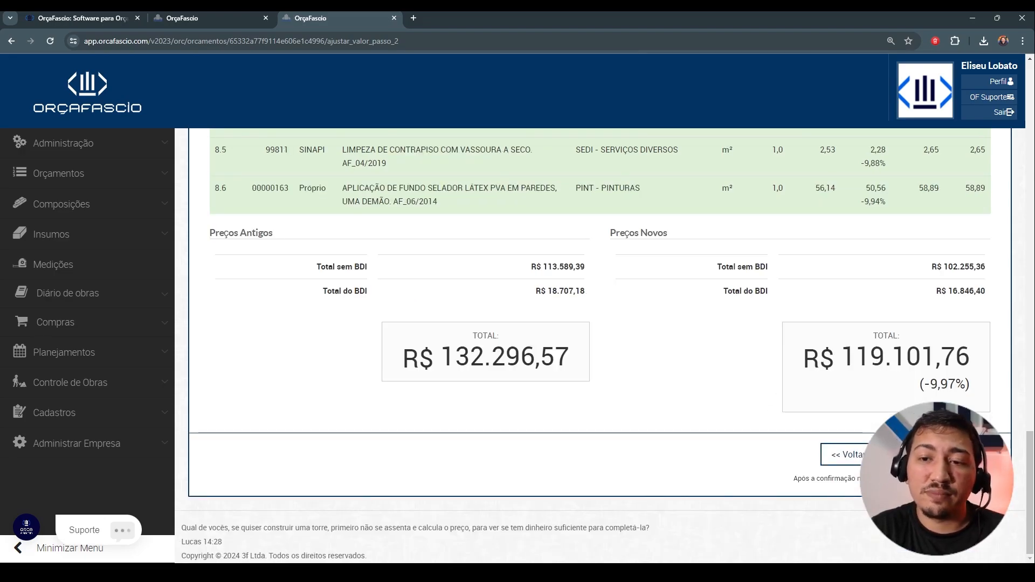
click(939, 454)
click(552, 120)
scroll(674, 326, up, 1)
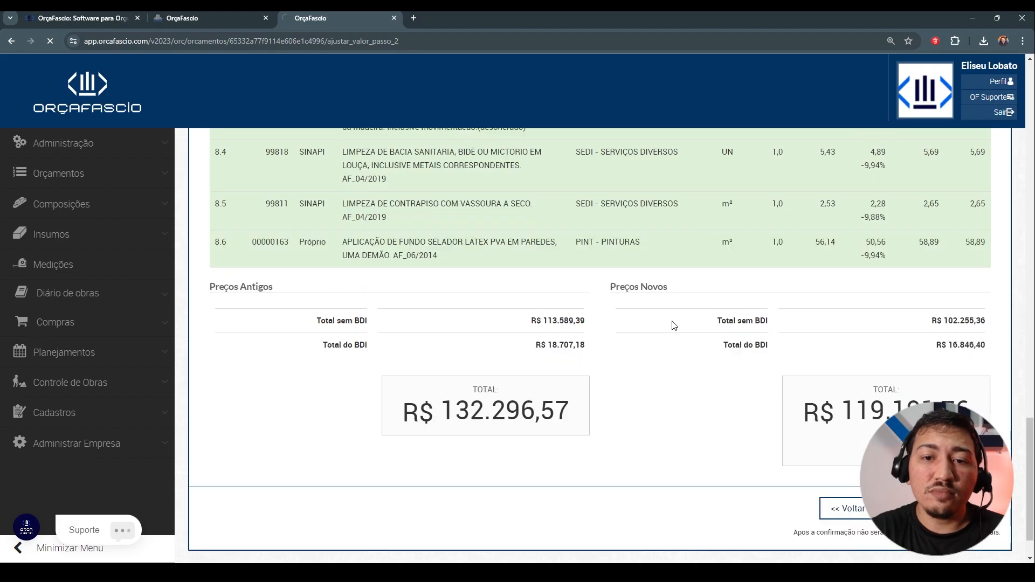
scroll(674, 326, up, 4)
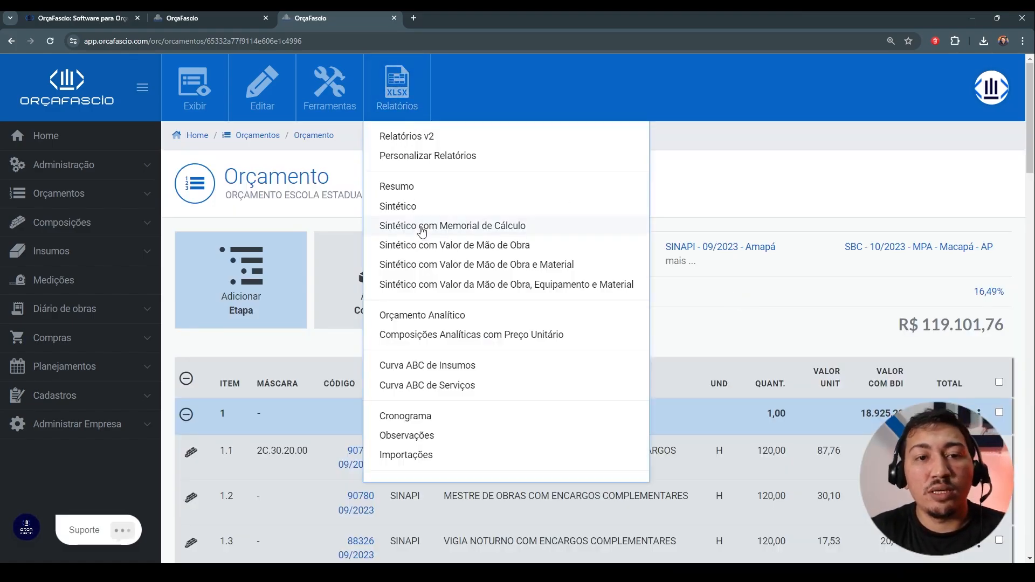
Step: Open the budget's Lista de Insumos to compare each input's base price with its adjusted budget price
mouse_move(185, 82)
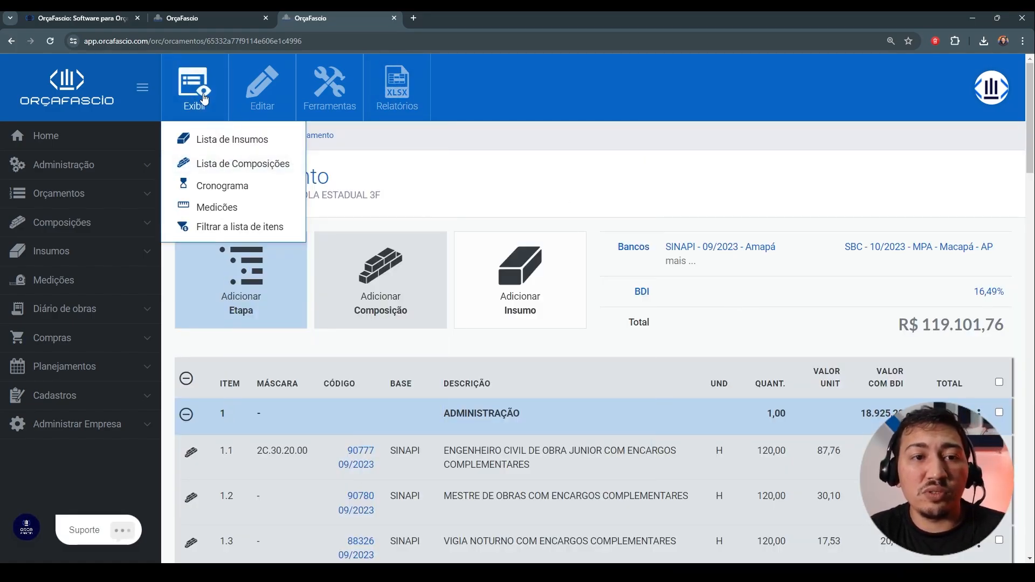
click(211, 140)
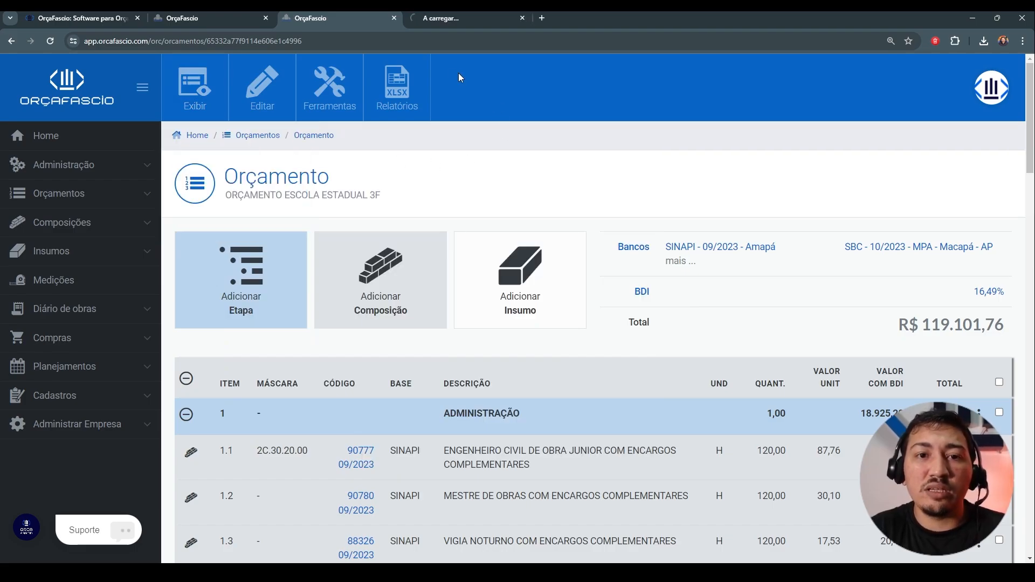
click(464, 21)
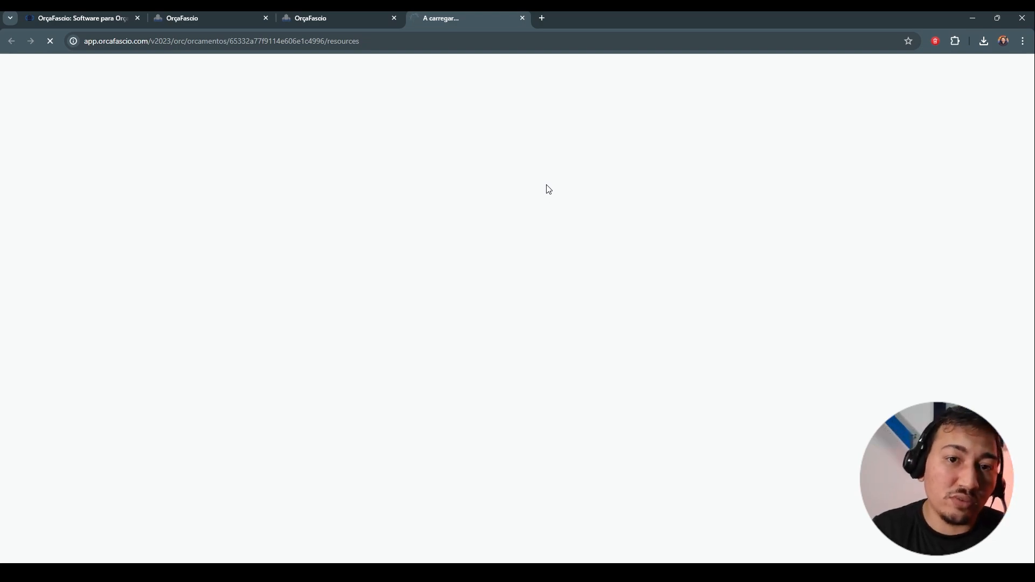
scroll(549, 189, down, 5)
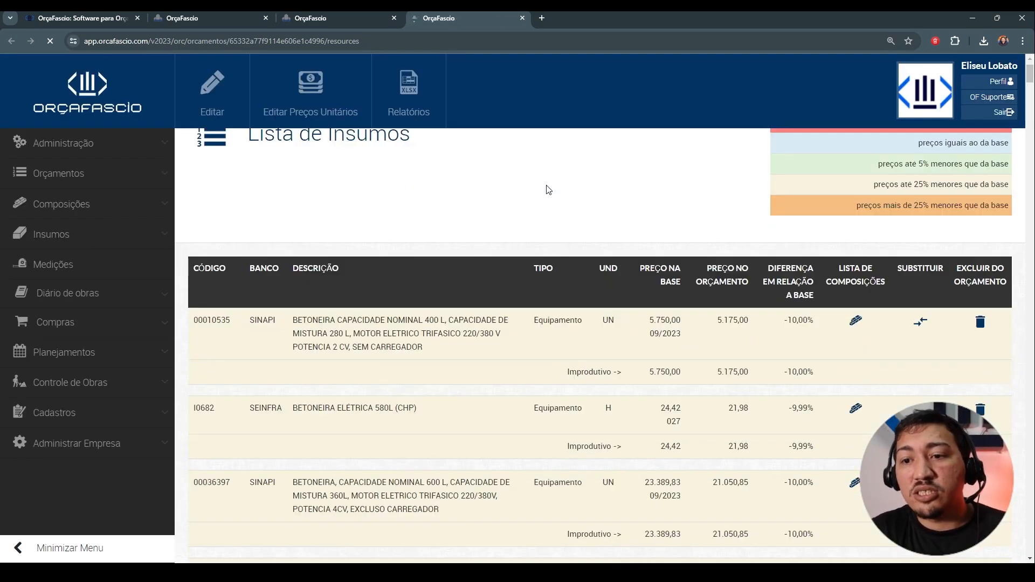
Step: Compare base prices, budget prices and percentage differences for the equipment and hourly labour inputs in the Lista de Insumos
scroll(593, 244, down, 10)
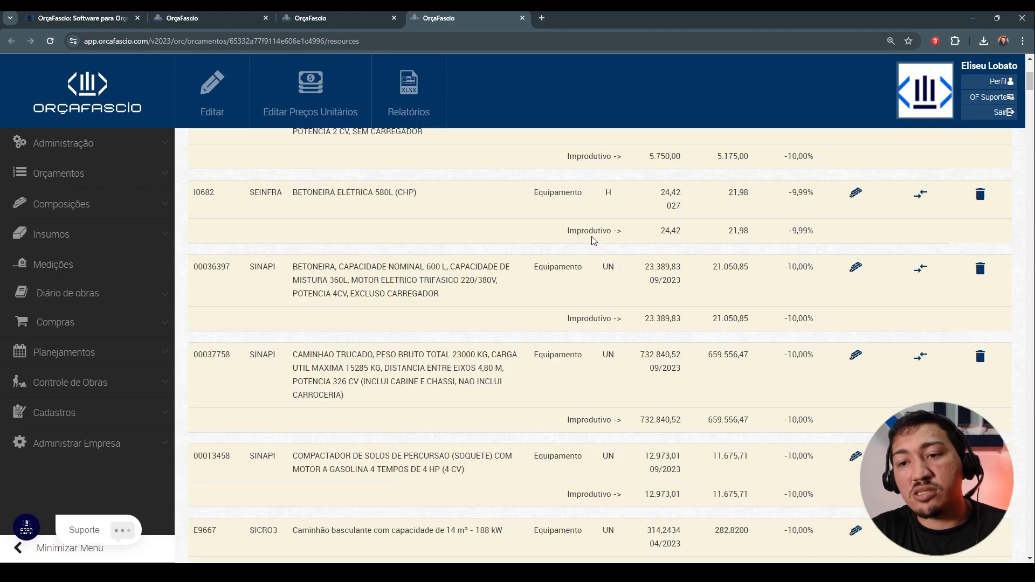
scroll(593, 241, down, 10)
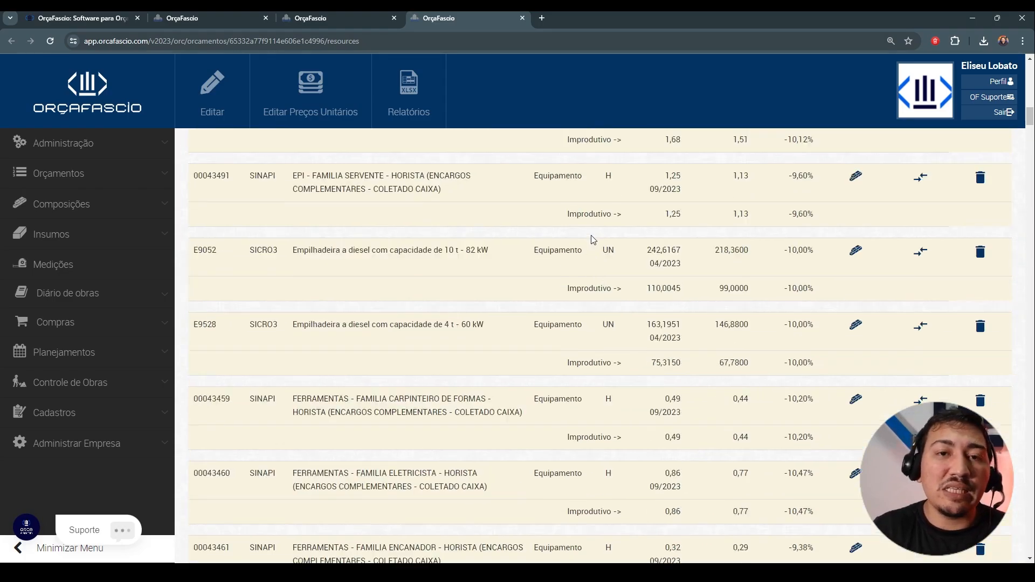
scroll(596, 238, down, 8)
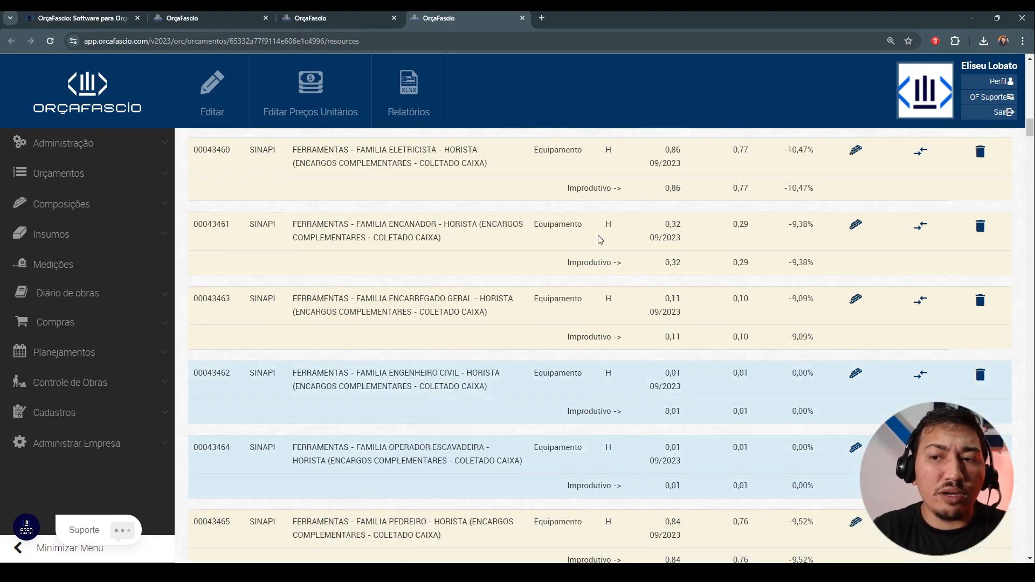
scroll(688, 223, down, 15)
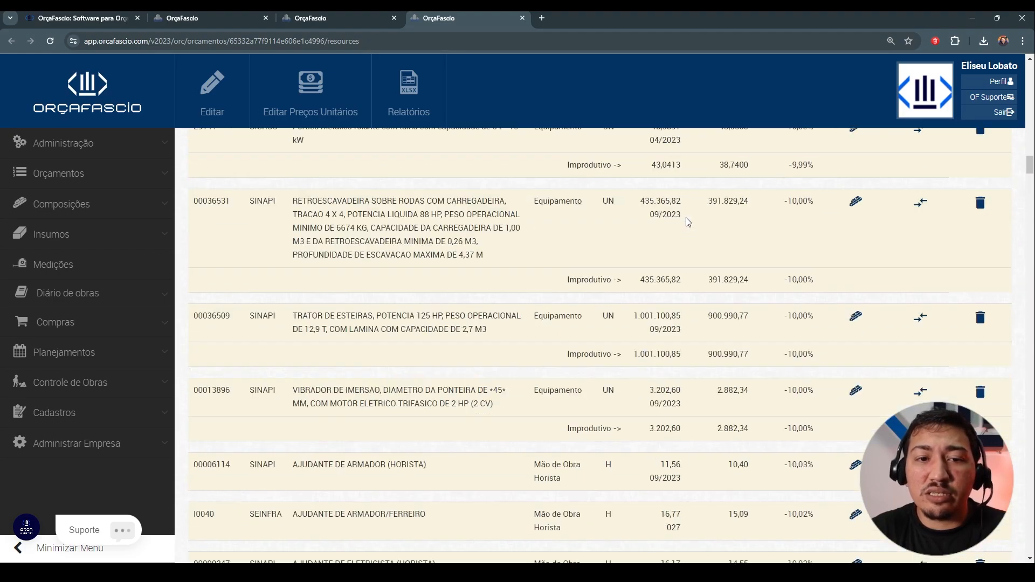
scroll(695, 222, down, 7)
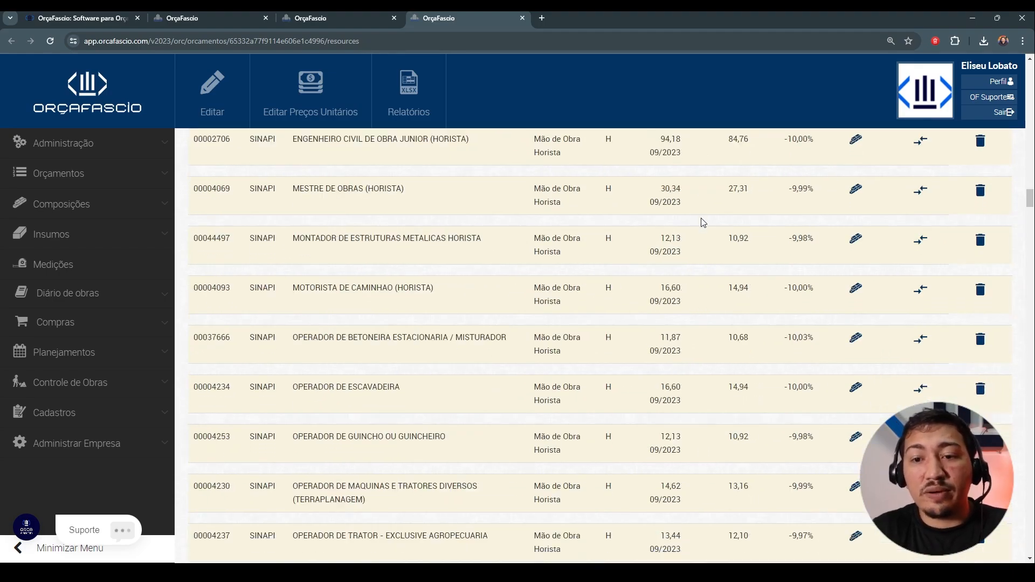
Step: Examine the Material inputs in the Lista de Insumos, comparing their percentage difference from the base with that of equipment and labour
scroll(707, 226, down, 20)
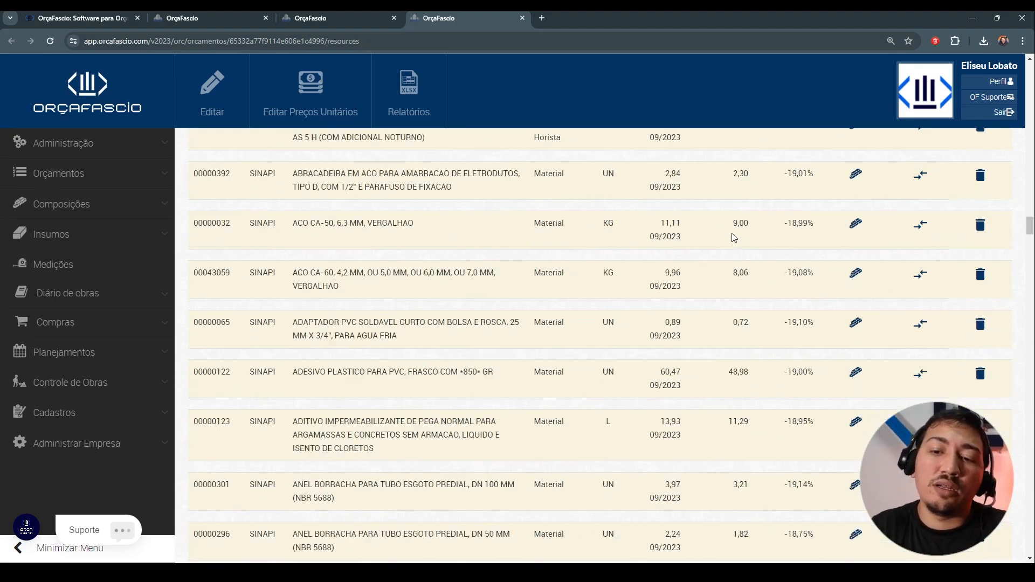
scroll(735, 241, down, 13)
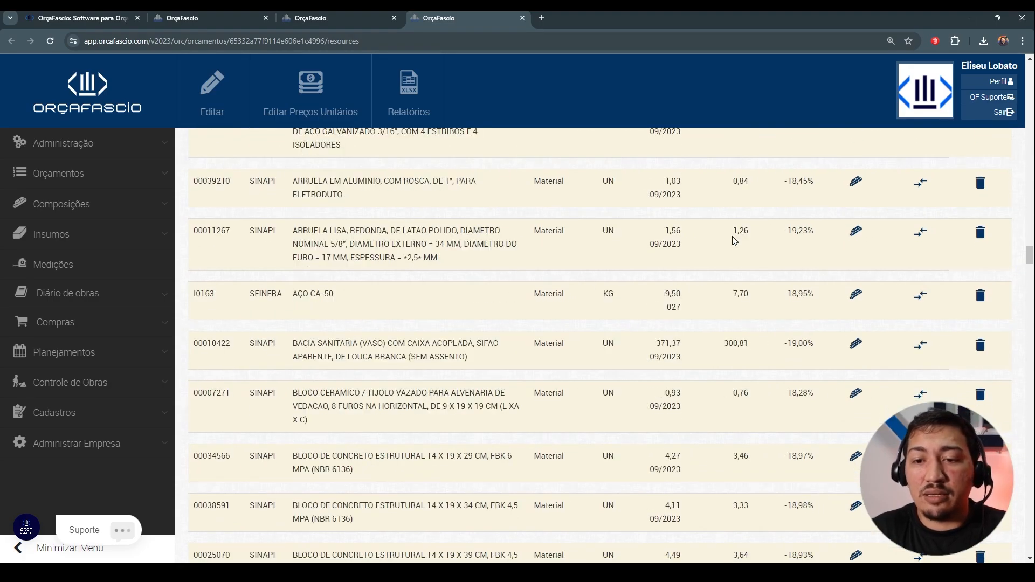
scroll(732, 237, down, 8)
scroll(731, 231, down, 1)
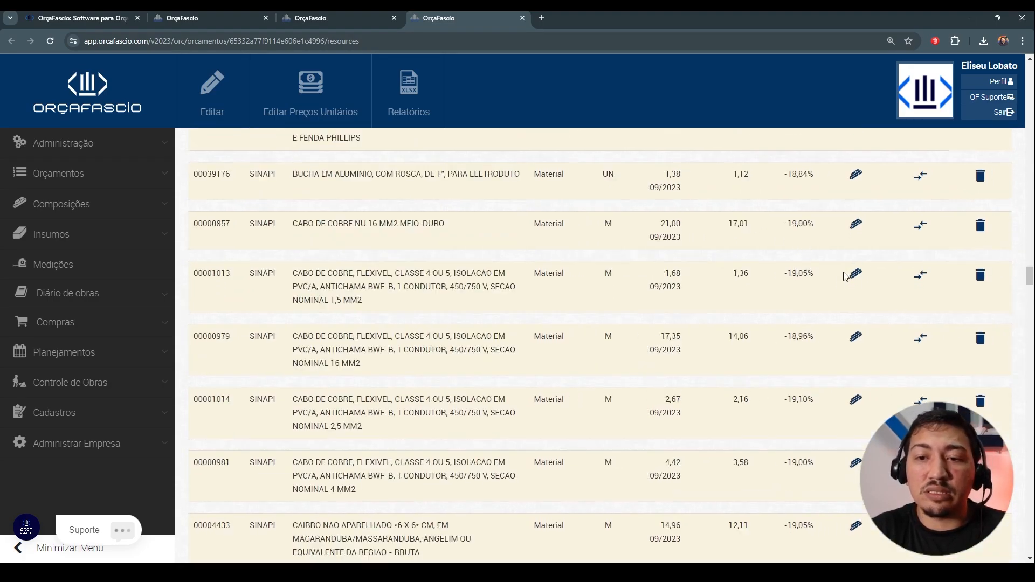
scroll(683, 309, down, 3)
scroll(683, 309, down, 3)
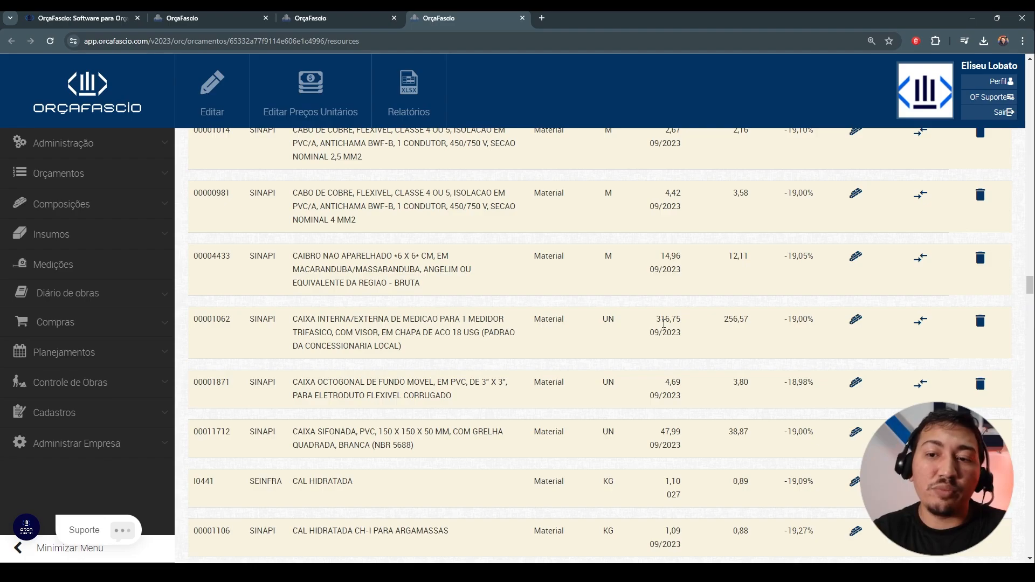
scroll(713, 337, down, 7)
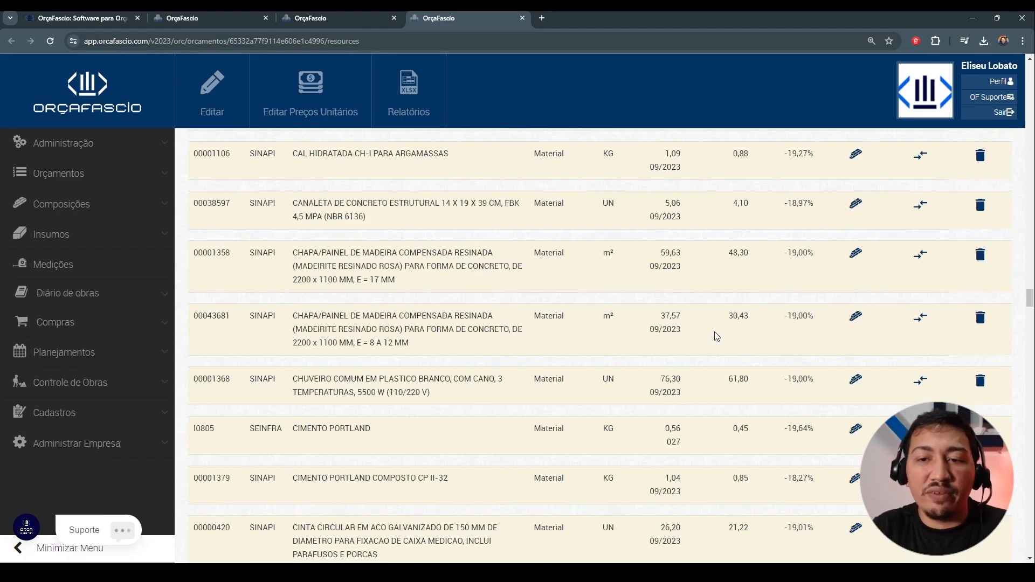
scroll(716, 336, down, 18)
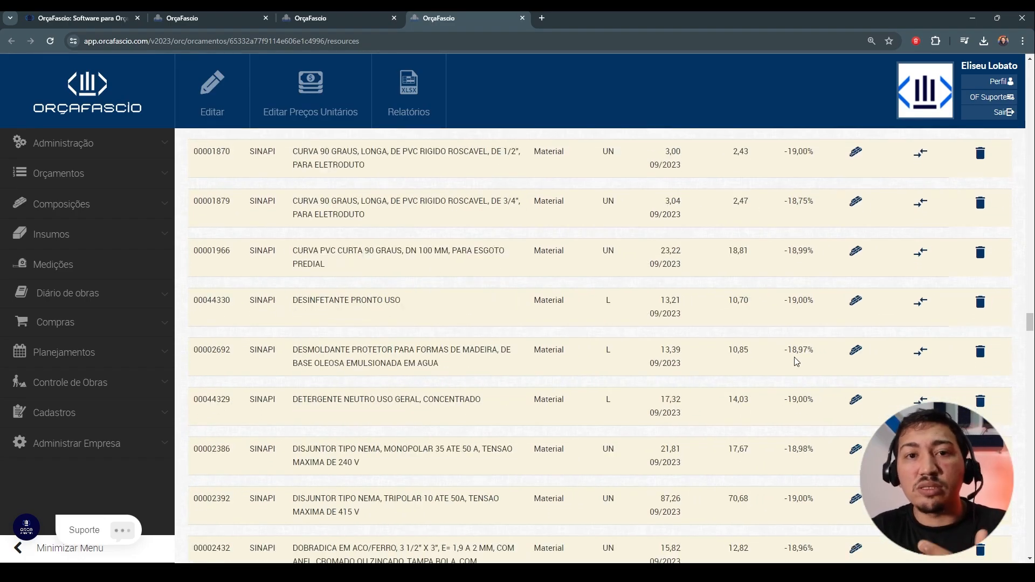
scroll(796, 361, down, 6)
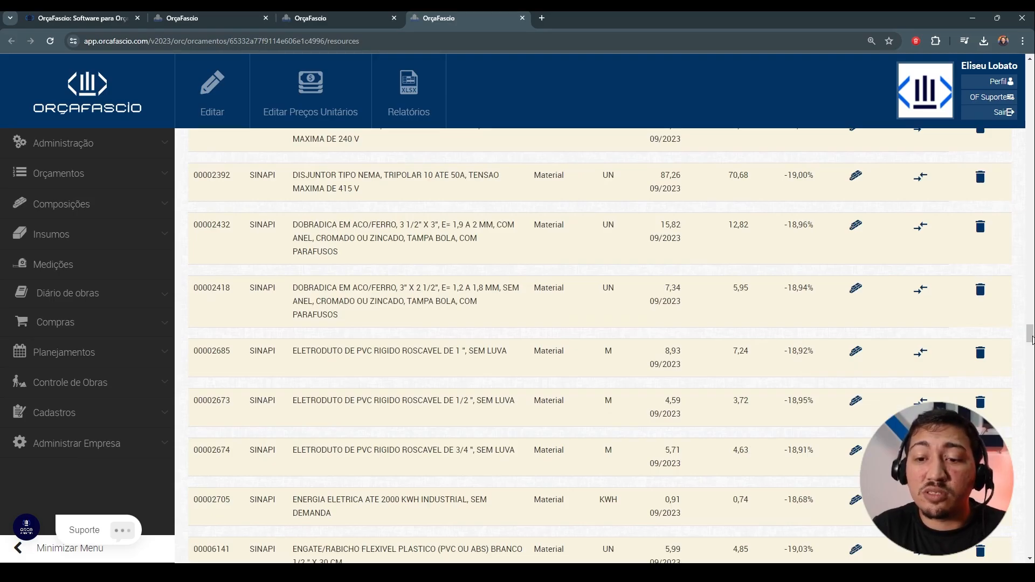
Step: Return from the Lista de Insumos to the main page of the ESCOLA ESTADUAL 3F budget
drag(1032, 337, 1031, 67)
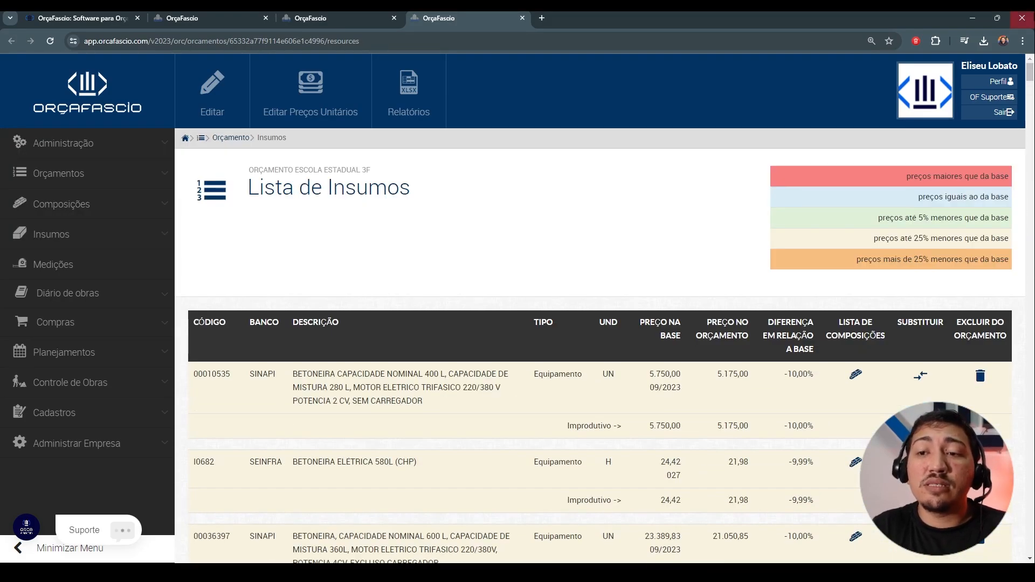
click(236, 139)
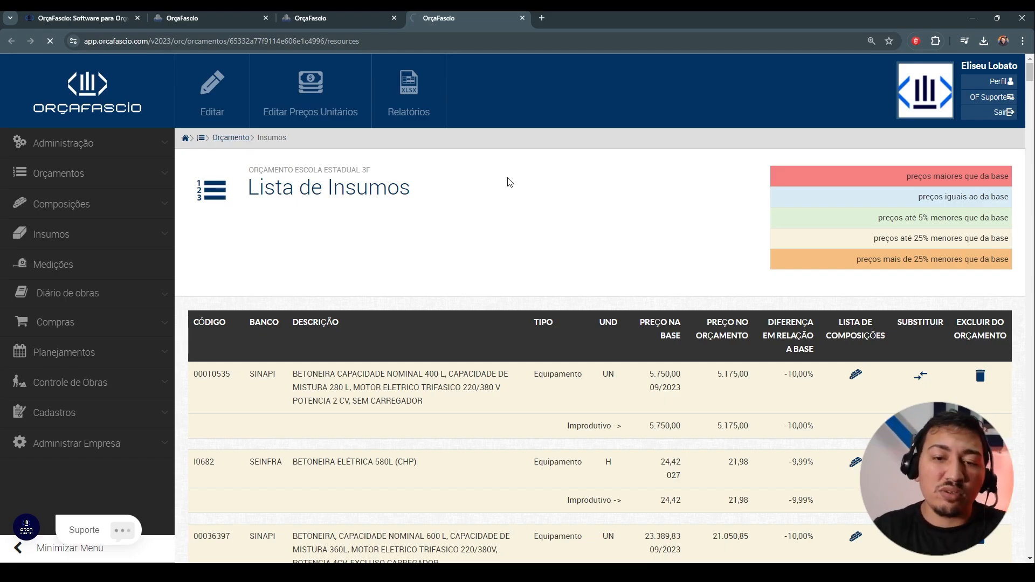